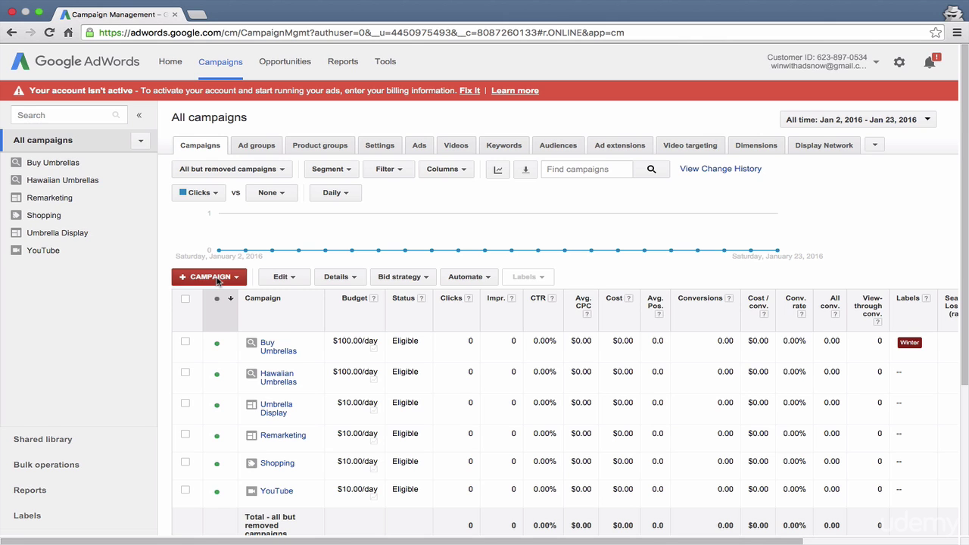
# Create a Search Network only campaign of the Call-only type and name it "Call-Only"
pyautogui.click(217, 277)
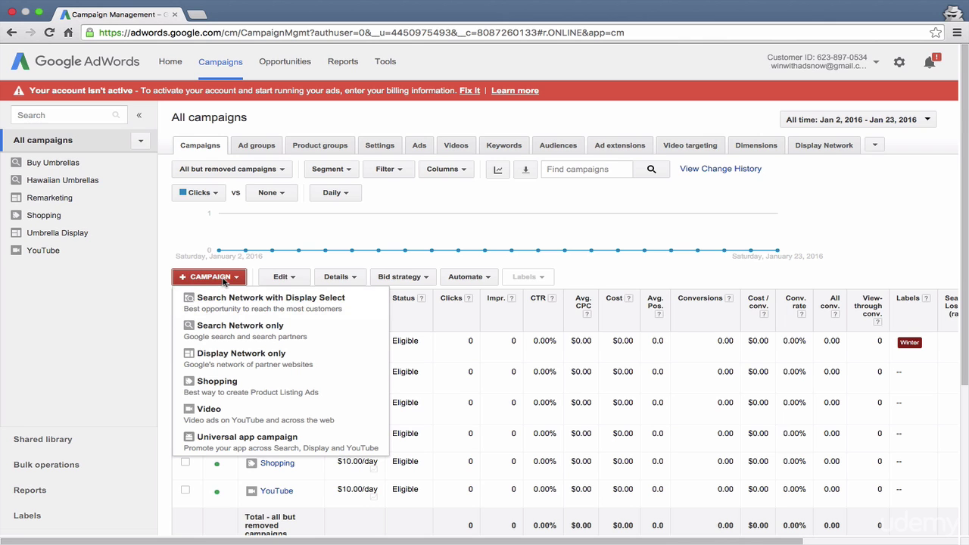
pyautogui.click(236, 330)
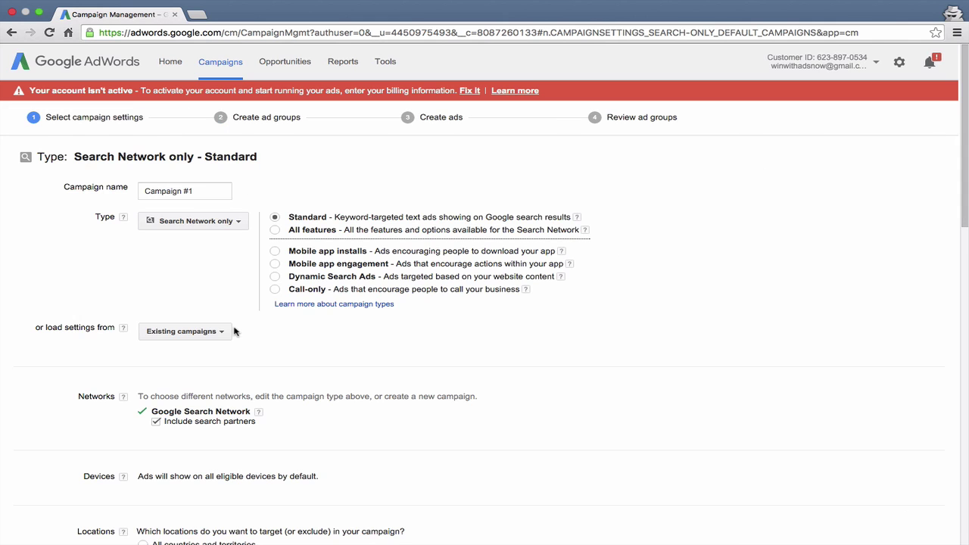
pyautogui.click(275, 289)
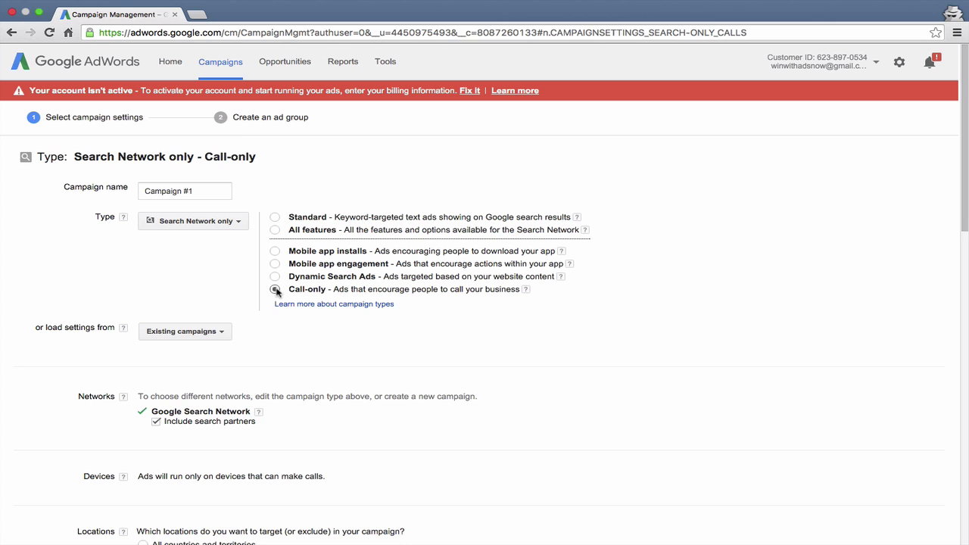
pyautogui.click(211, 196)
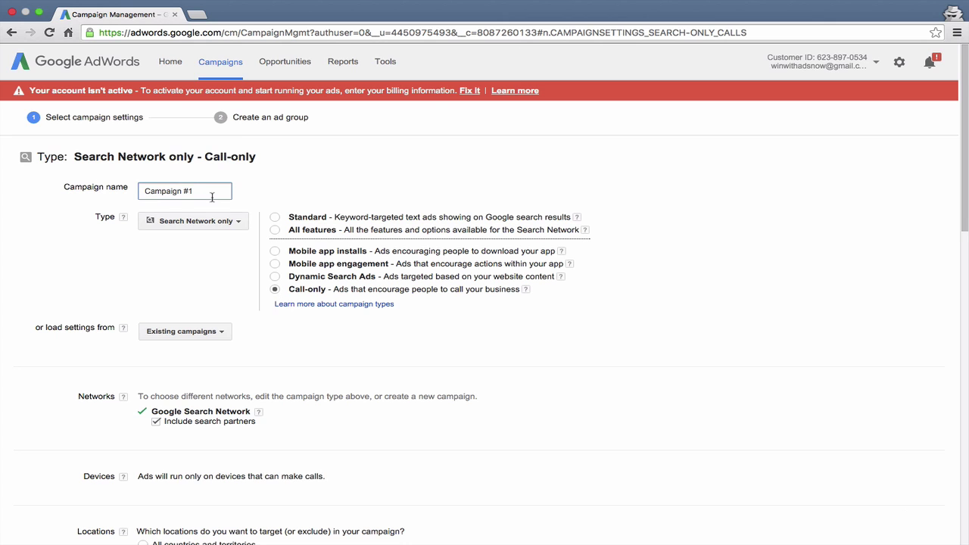
pyautogui.press('super+a')
pyautogui.write('Call-Only')
# Target the campaign to the United States and check the advanced location options
pyautogui.scroll(-1, 182, 278)
pyautogui.scroll(-6, 182, 278)
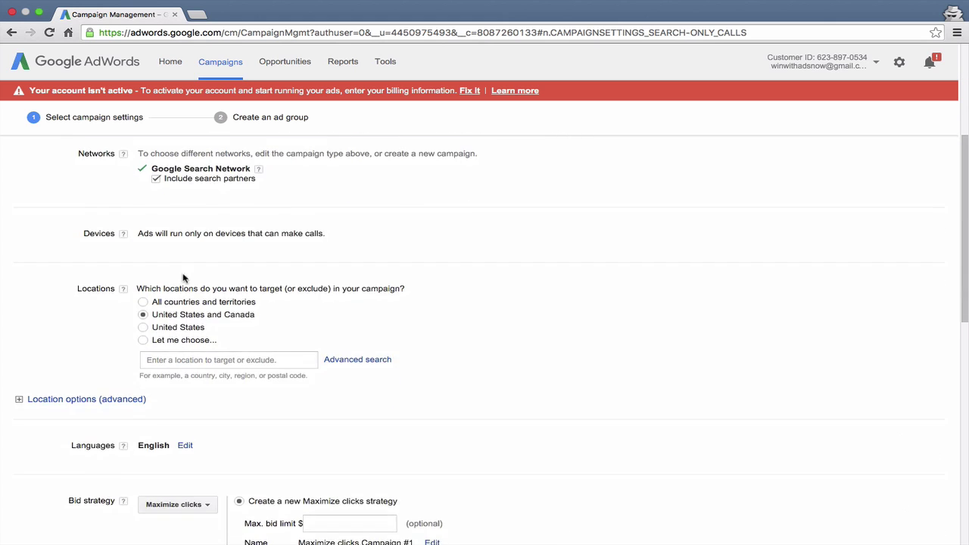
pyautogui.click(164, 313)
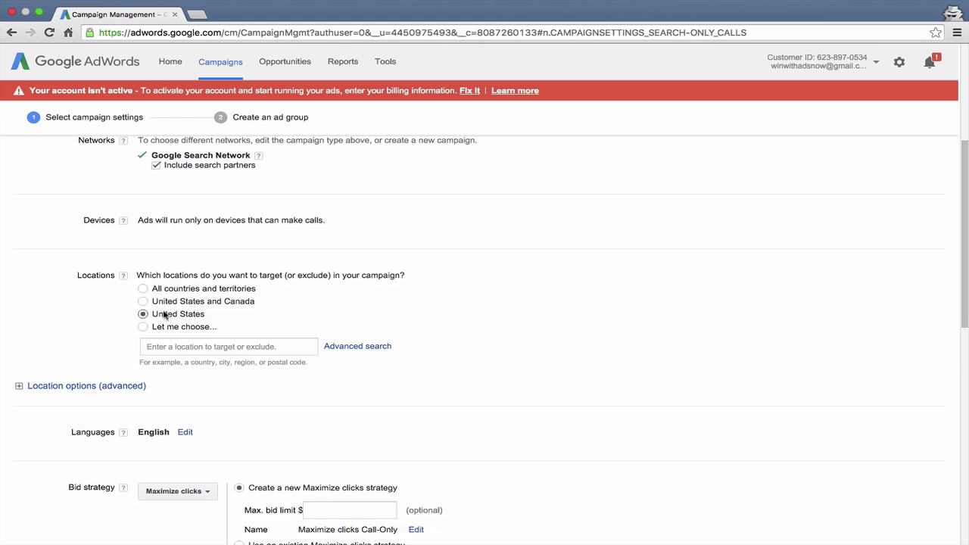
pyautogui.scroll(-2, 164, 314)
pyautogui.click(114, 296)
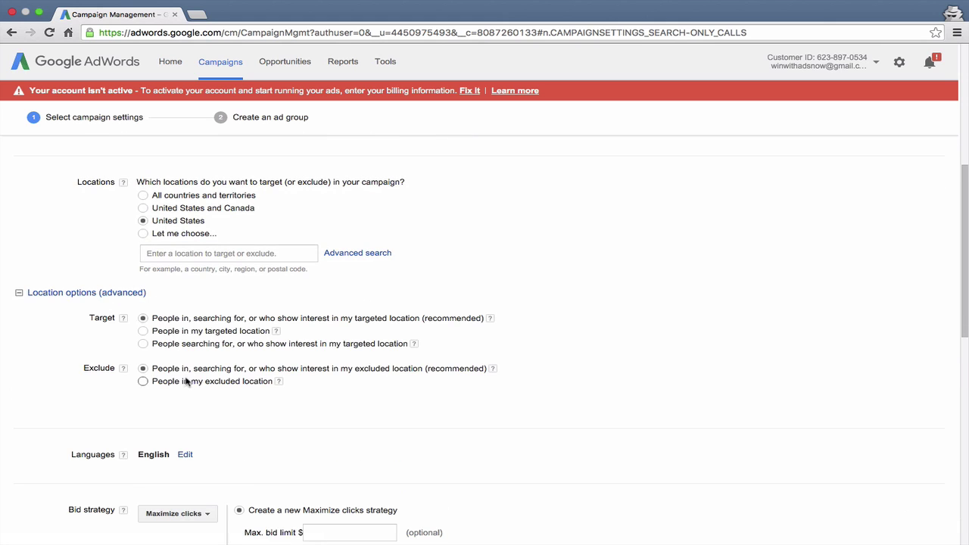
pyautogui.click(87, 291)
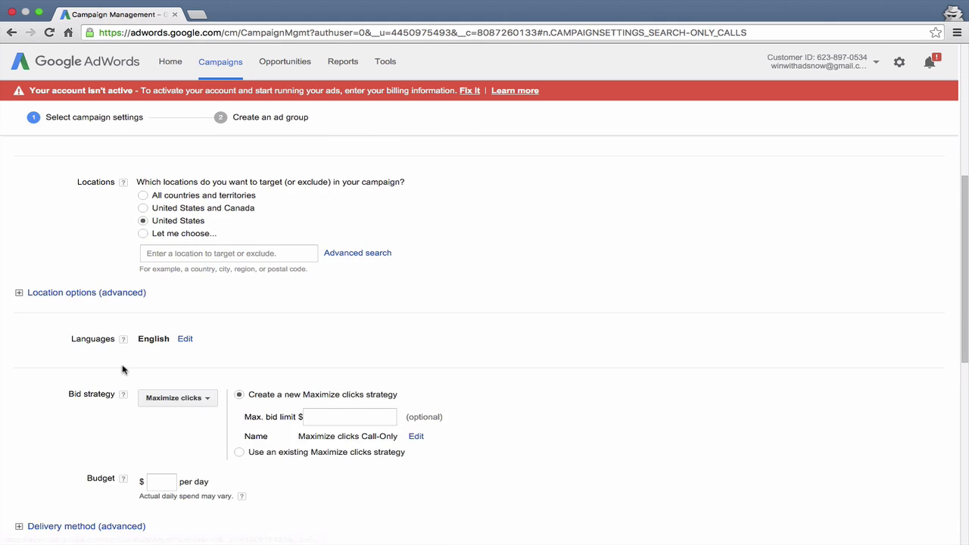
# Set the bid strategy to Manual CPC with a default bid of $3 and a budget of $100 per day
pyautogui.scroll(-1, 123, 369)
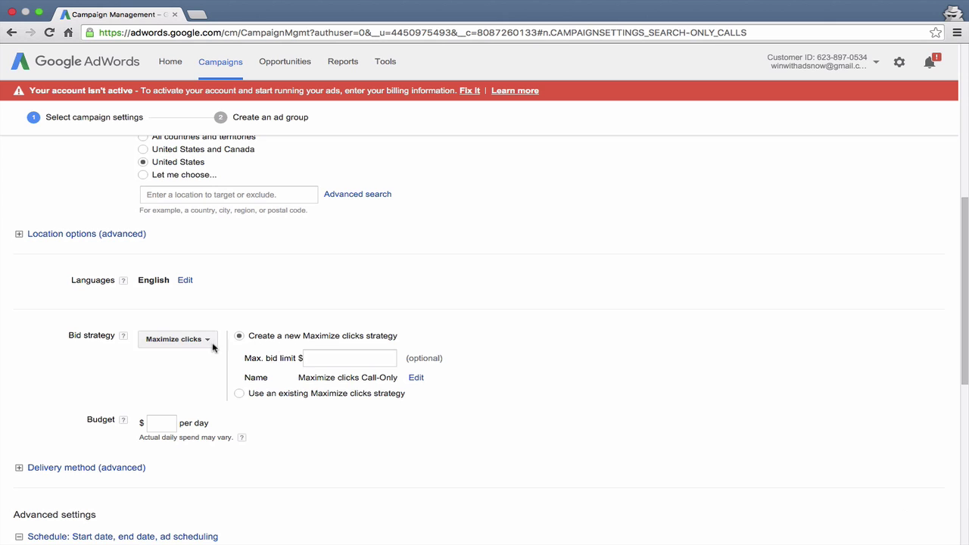
pyautogui.click(196, 346)
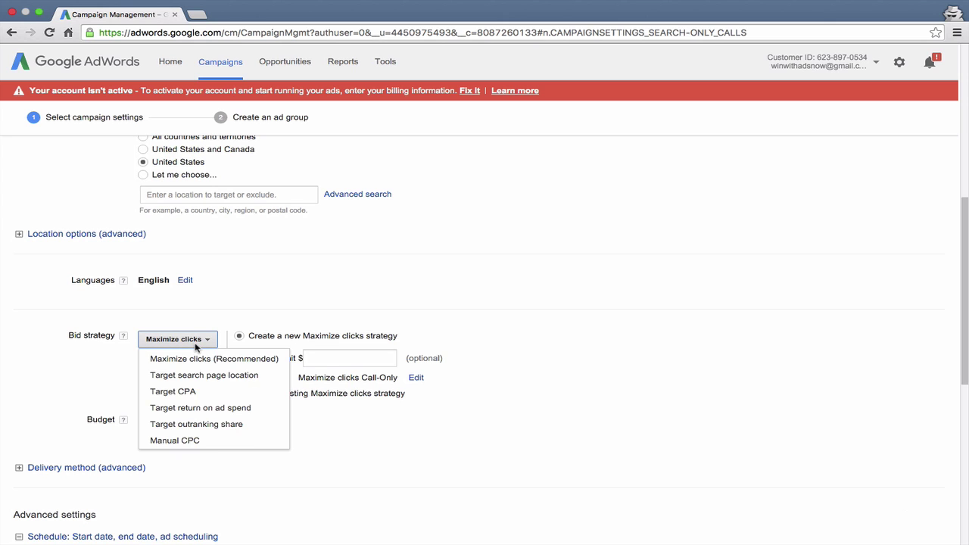
pyautogui.click(199, 439)
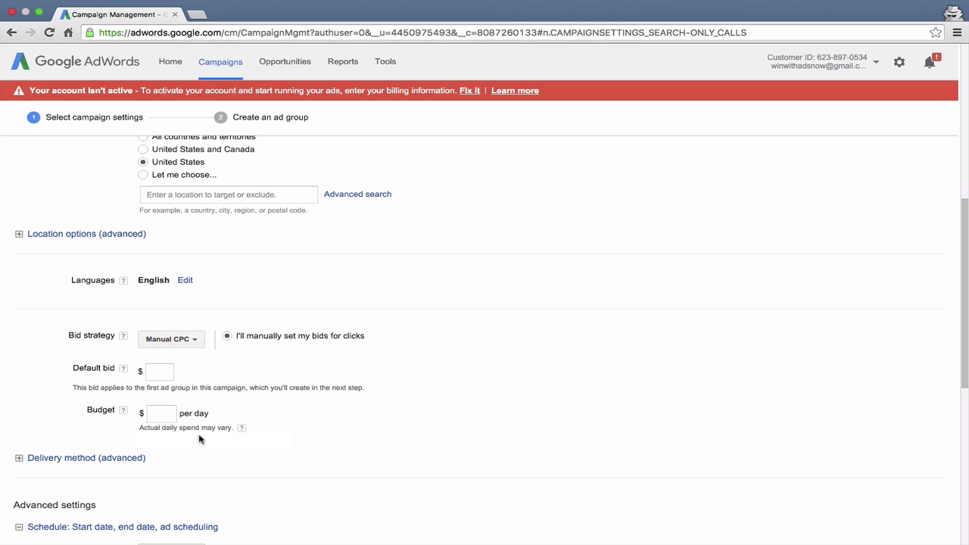
pyautogui.click(161, 372)
pyautogui.write('3')
pyautogui.click(159, 415)
pyautogui.write('100')
pyautogui.click(255, 417)
# Save the campaign settings and name the new ad group "Call-Only"
pyautogui.scroll(-5, 255, 417)
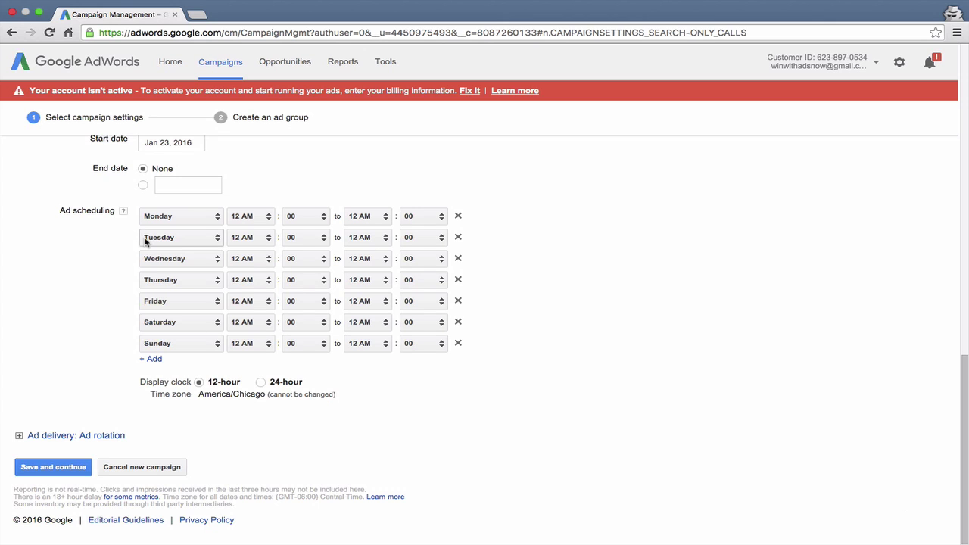
pyautogui.click(54, 471)
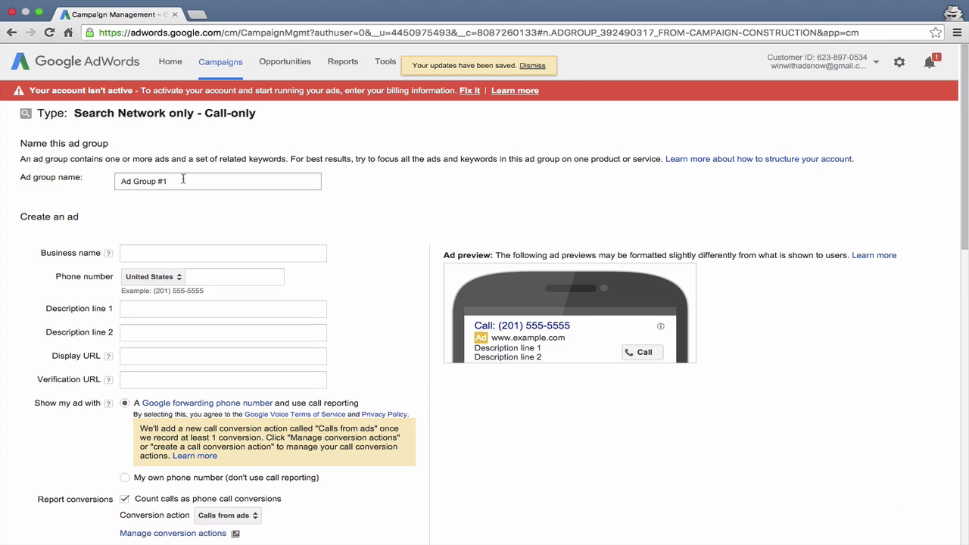
pyautogui.click(182, 179)
pyautogui.tripleClick(183, 180)
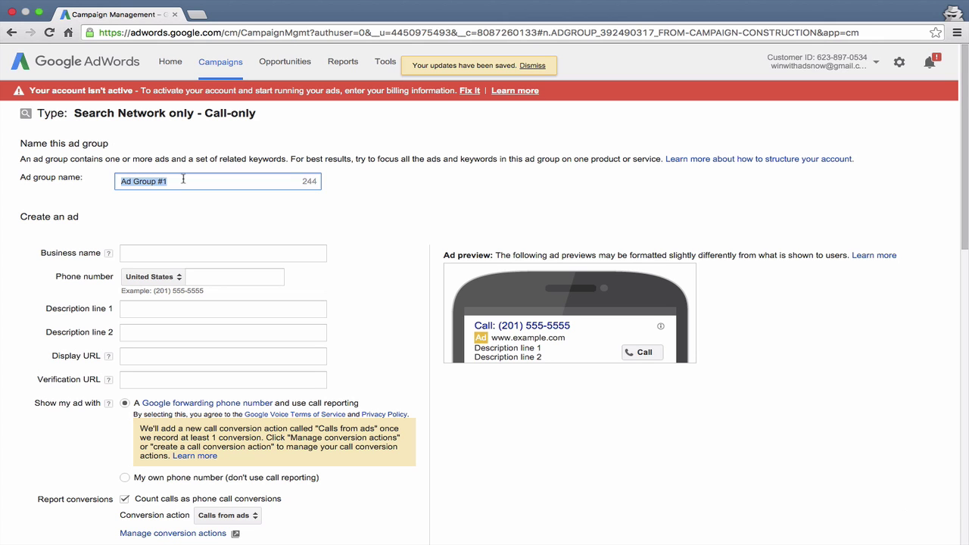
pyautogui.write('Call')
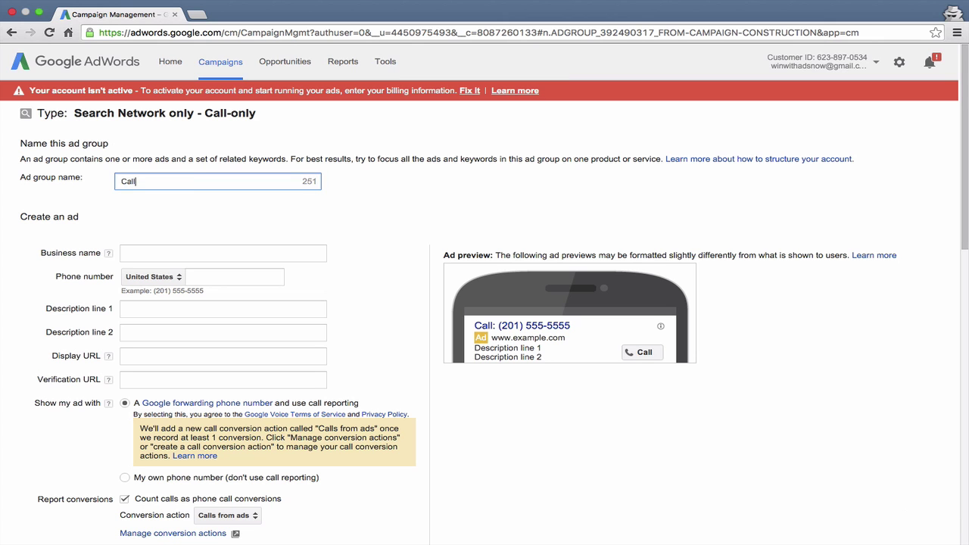
pyautogui.write('-Only')
# Enter "Example Company" as the ad's business name and fill in the United States phone number
pyautogui.click(167, 254)
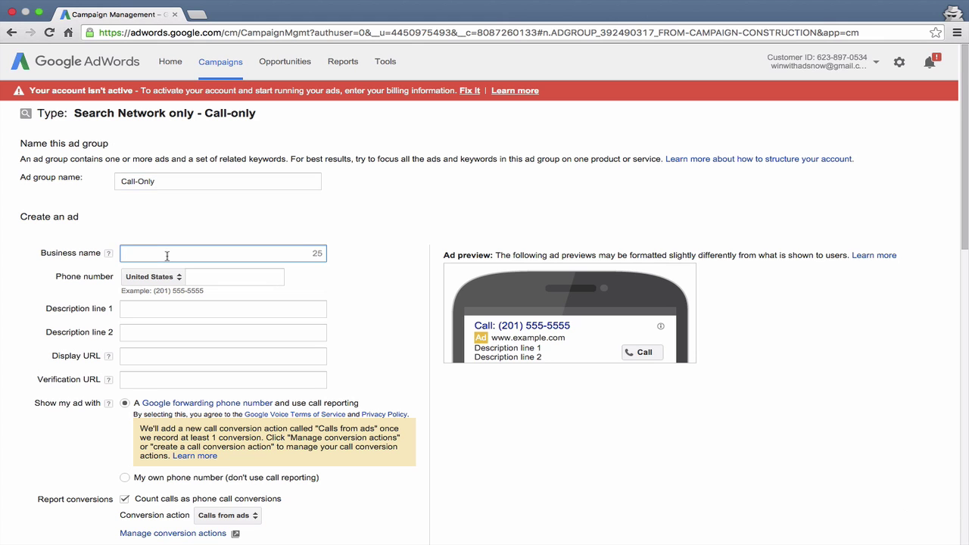
pyautogui.scroll(-1, 163, 254)
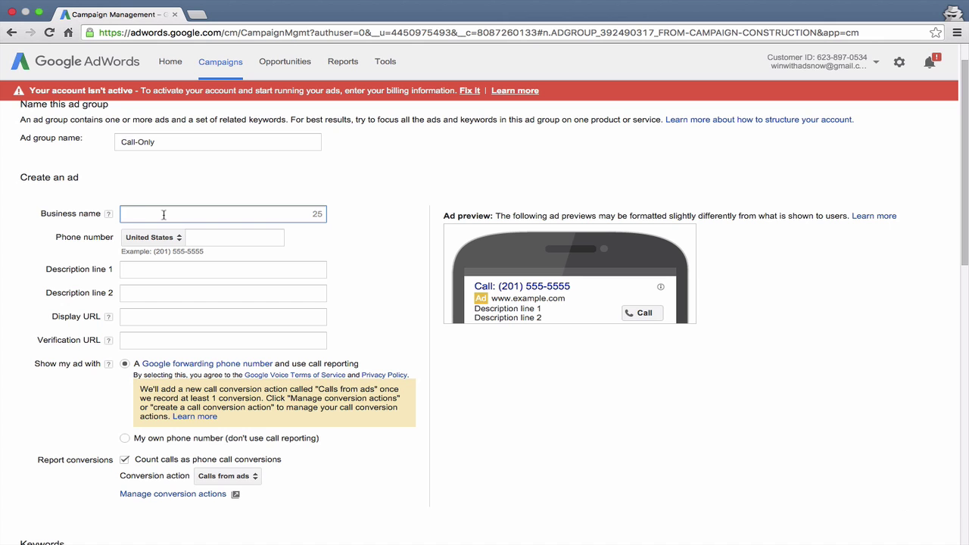
pyautogui.write('Example Company')
pyautogui.click(201, 238)
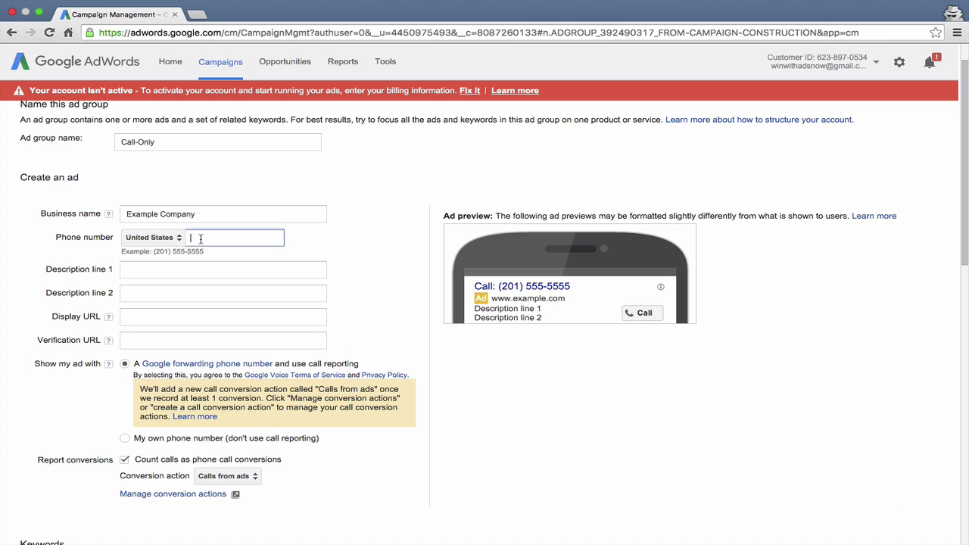
pyautogui.write('000-0')
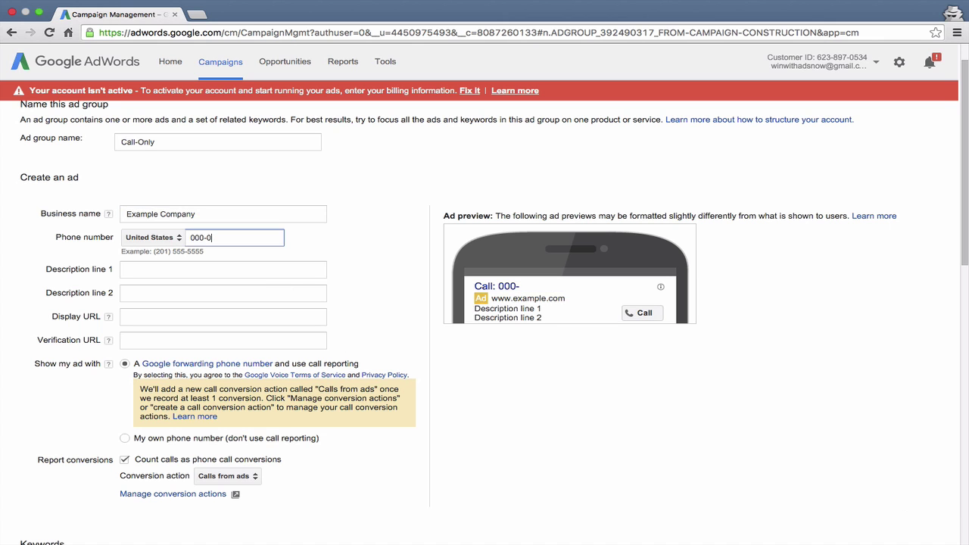
pyautogui.write('00-0000')
# Fill in both description lines of the ad with "Test"
pyautogui.click(174, 269)
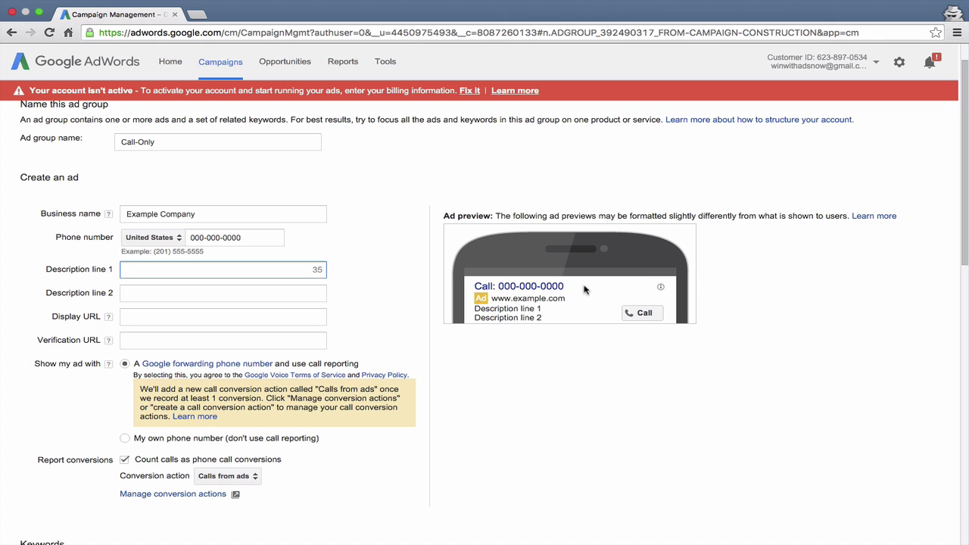
pyautogui.write('Test')
pyautogui.click(241, 292)
pyautogui.write('Tes')
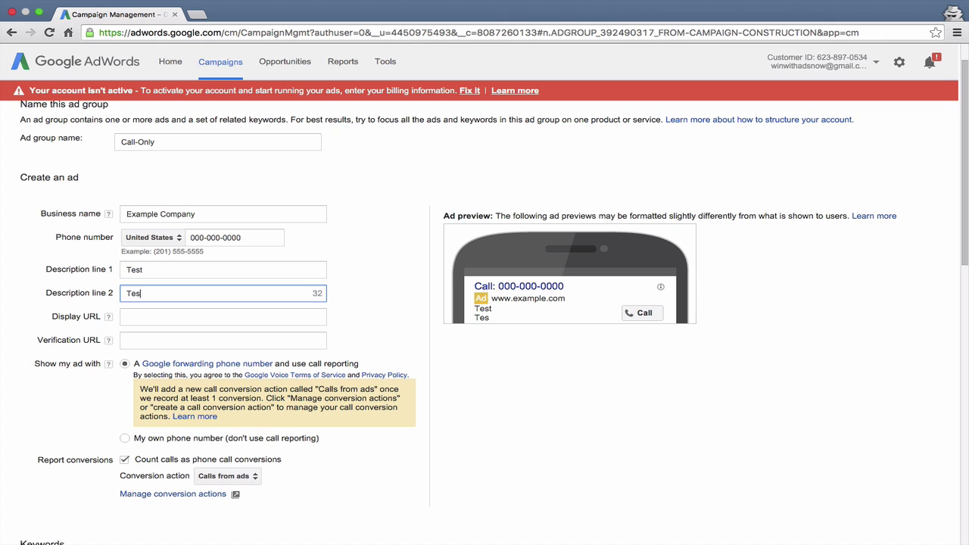
pyautogui.write('t')
# Set the ad's display URL to example.com/Example-Example
pyautogui.press('Tab')
pyautogui.press('Tab')
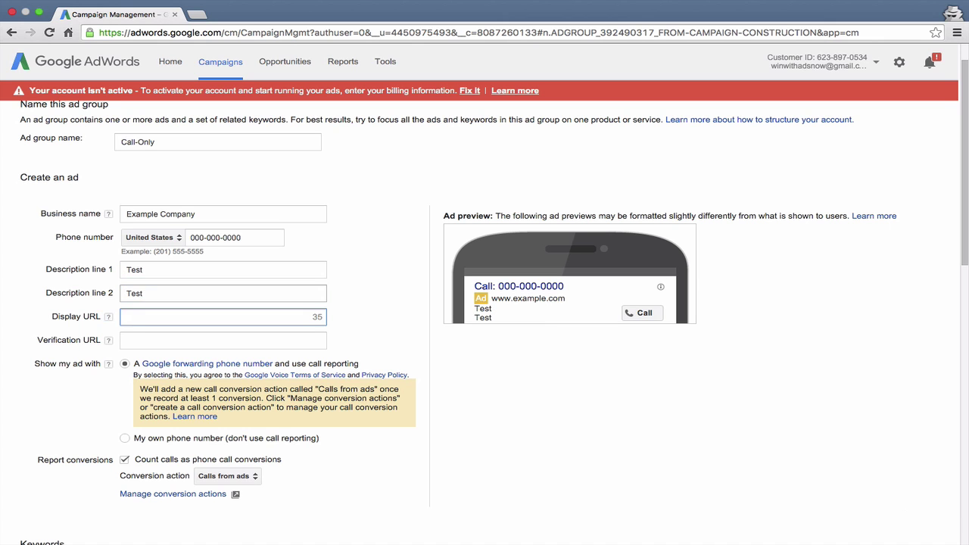
pyautogui.write('example.com/')
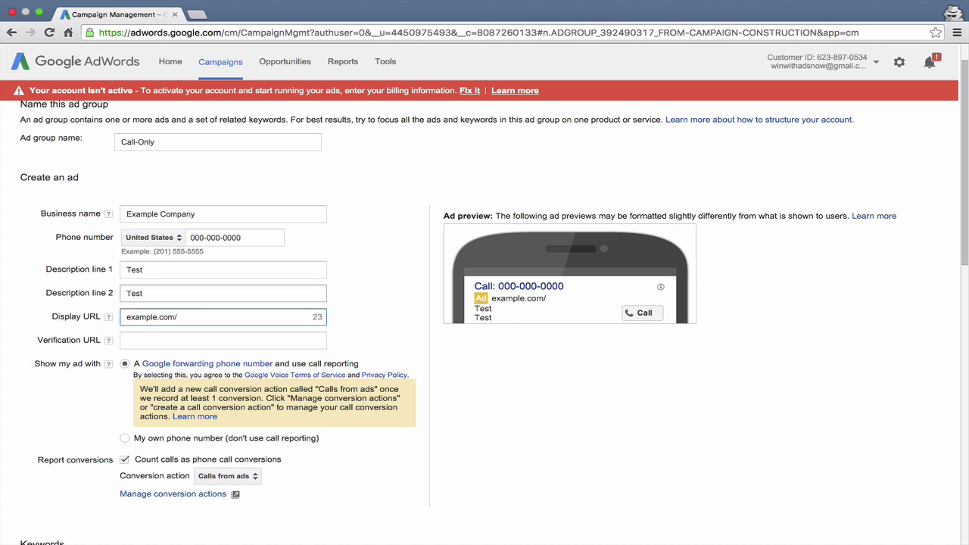
pyautogui.write('Example-Example')
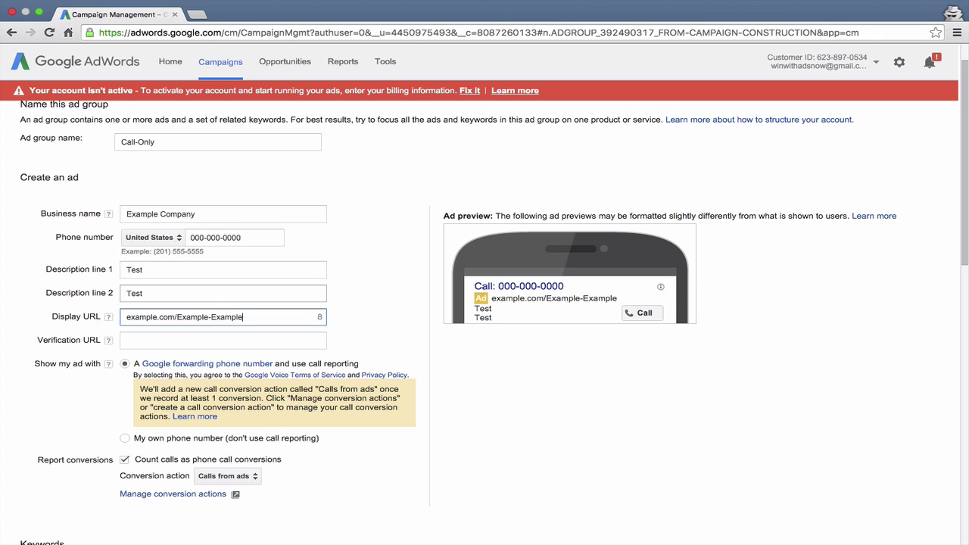
# Review the ad's verification URL, forwarding number and call conversion reporting settings
pyautogui.scroll(-1, 181, 293)
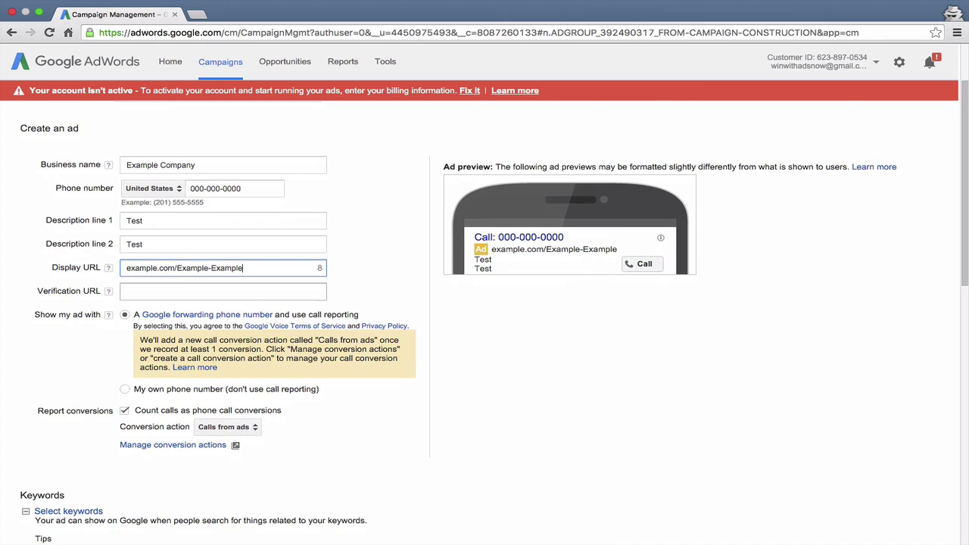
pyautogui.click(182, 293)
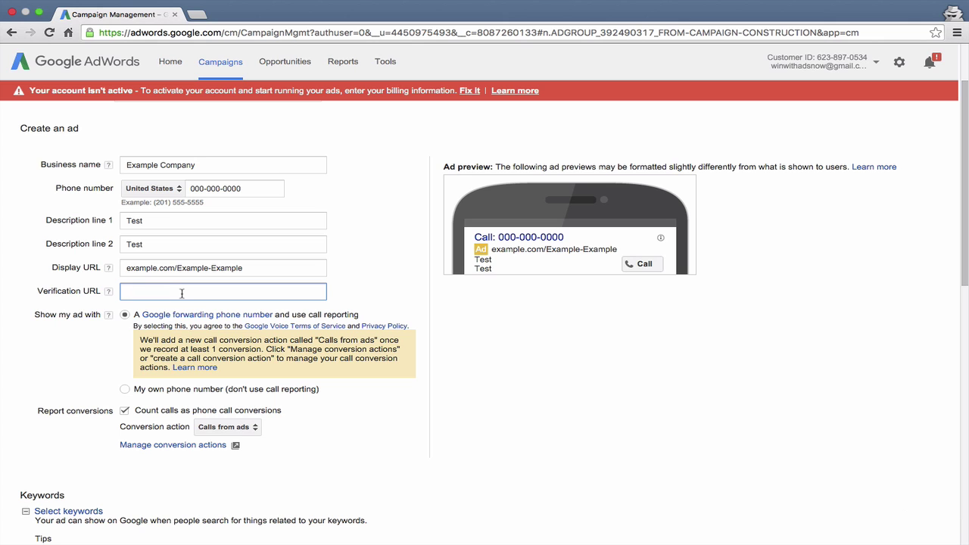
pyautogui.scroll(-1, 181, 293)
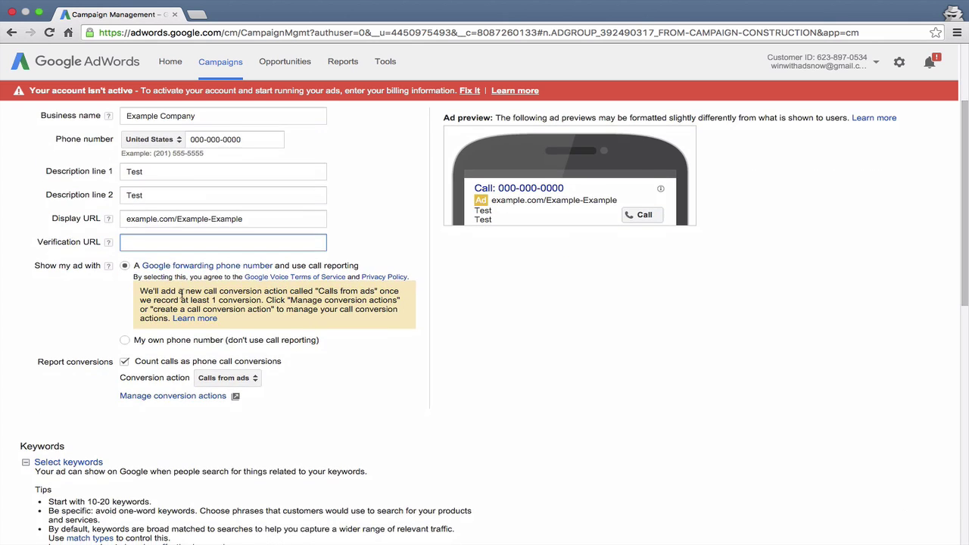
pyautogui.scroll(-2, 181, 295)
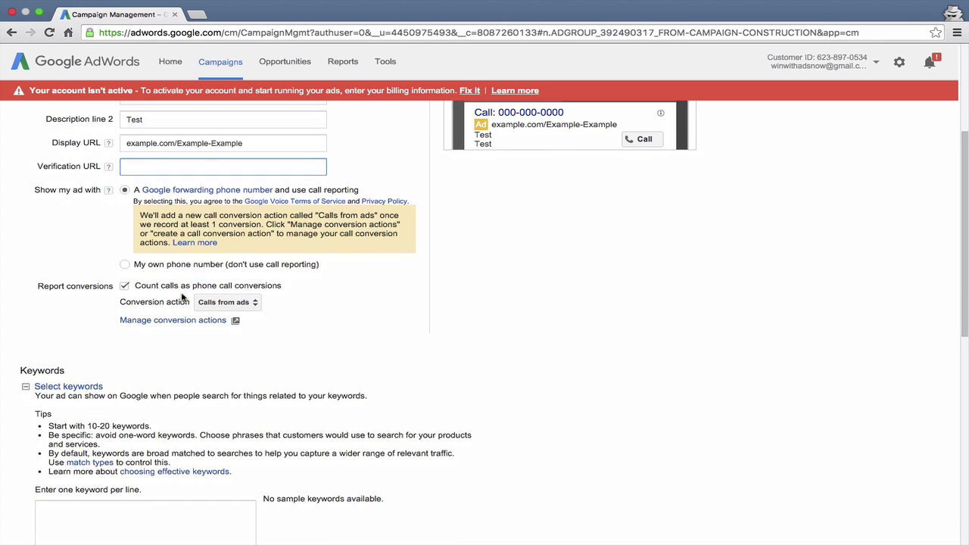
pyautogui.click(124, 286)
# Add the keyword "+umbrellas" to the ad group and try to save it with billing set up later
pyautogui.scroll(-5, 143, 231)
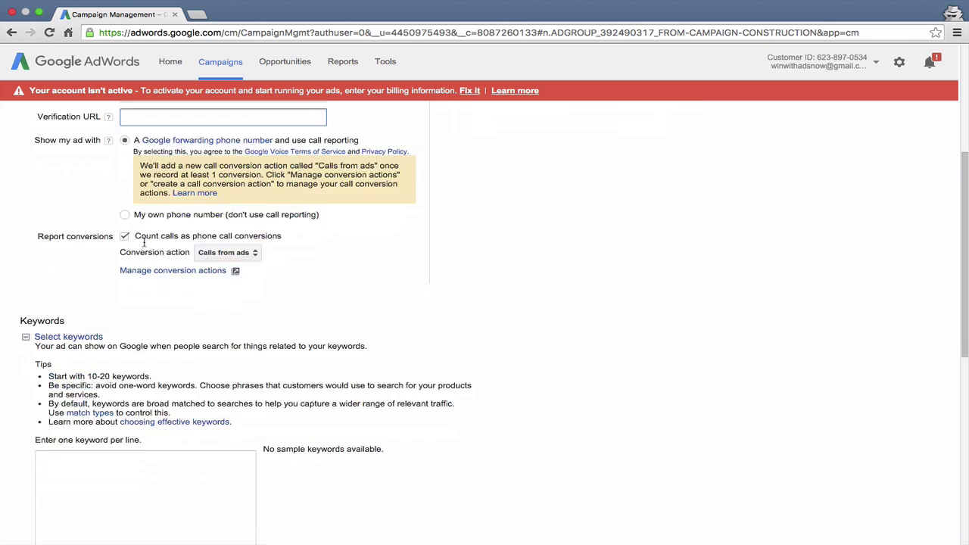
pyautogui.click(141, 261)
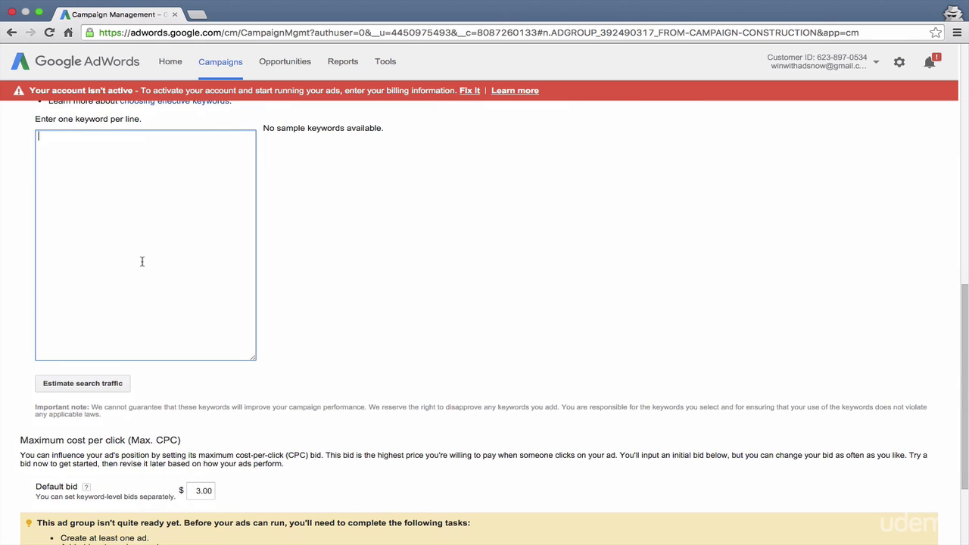
pyautogui.write('+umbrellas')
pyautogui.scroll(-4, 151, 327)
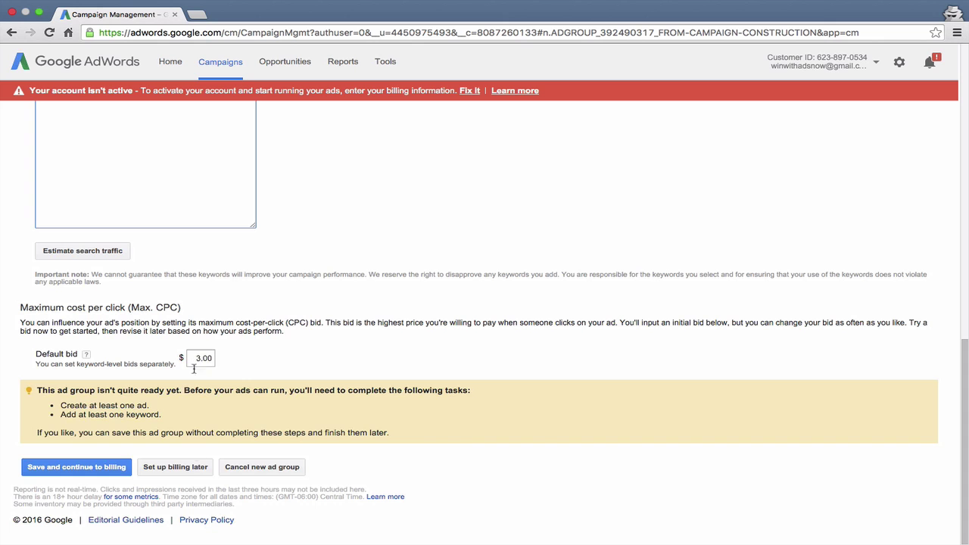
pyautogui.click(191, 467)
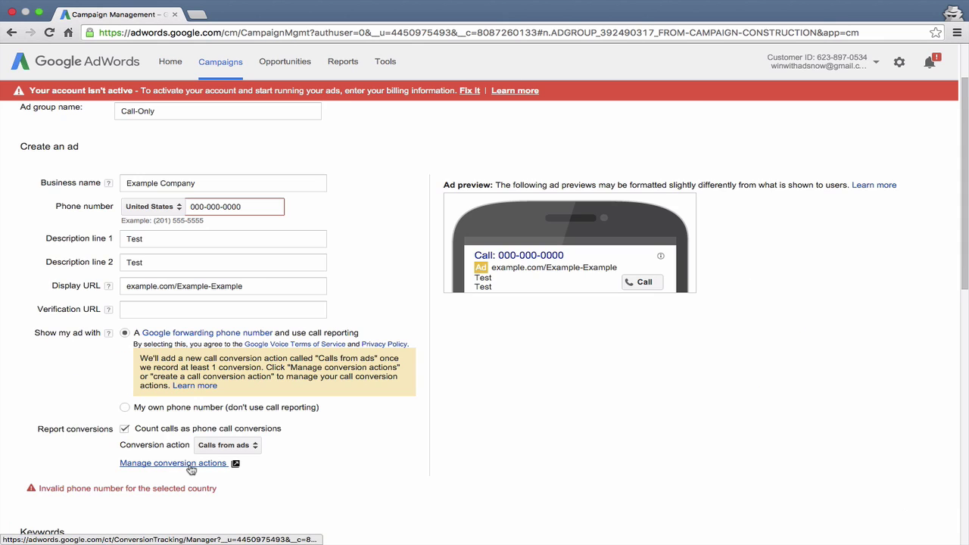
# Check the ad's phone number entry and try again to save the ad group without setting up billing
pyautogui.scroll(-3, 191, 470)
pyautogui.scroll(4, 173, 404)
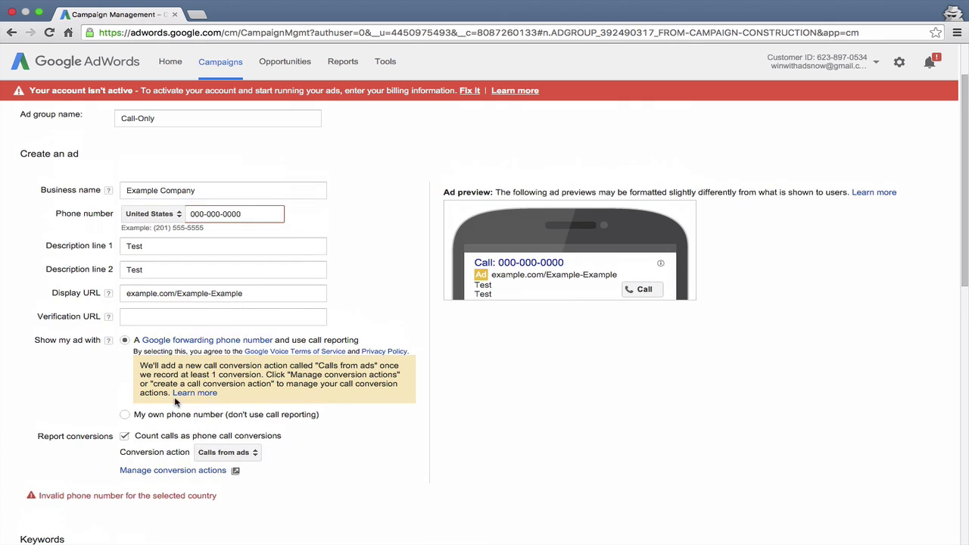
pyautogui.moveTo(243, 214); pyautogui.dragTo(189, 215)
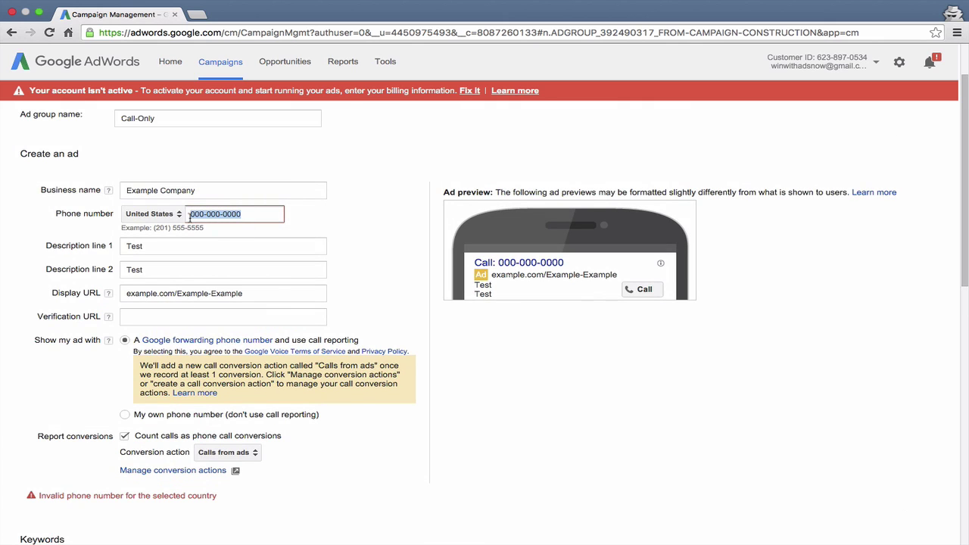
pyautogui.scroll(-15, 286, 289)
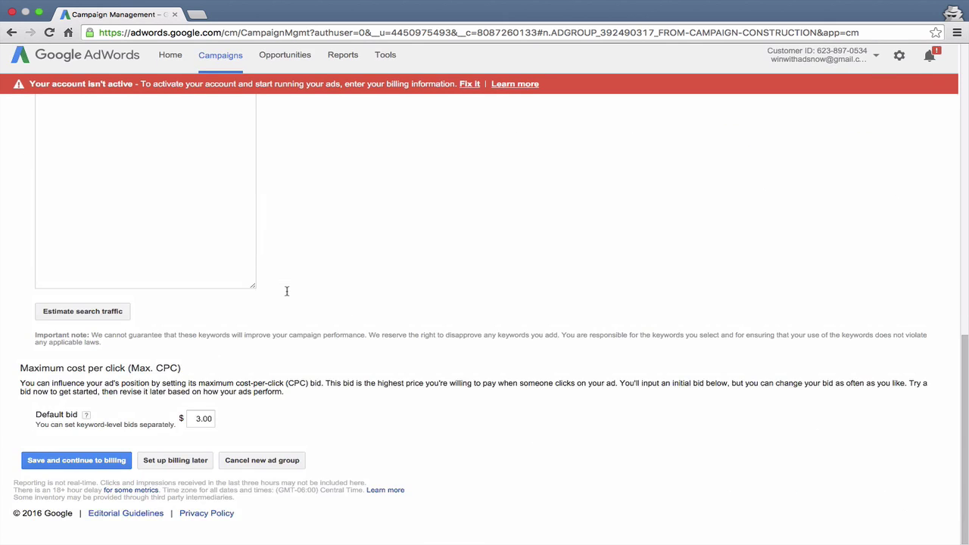
pyautogui.click(190, 466)
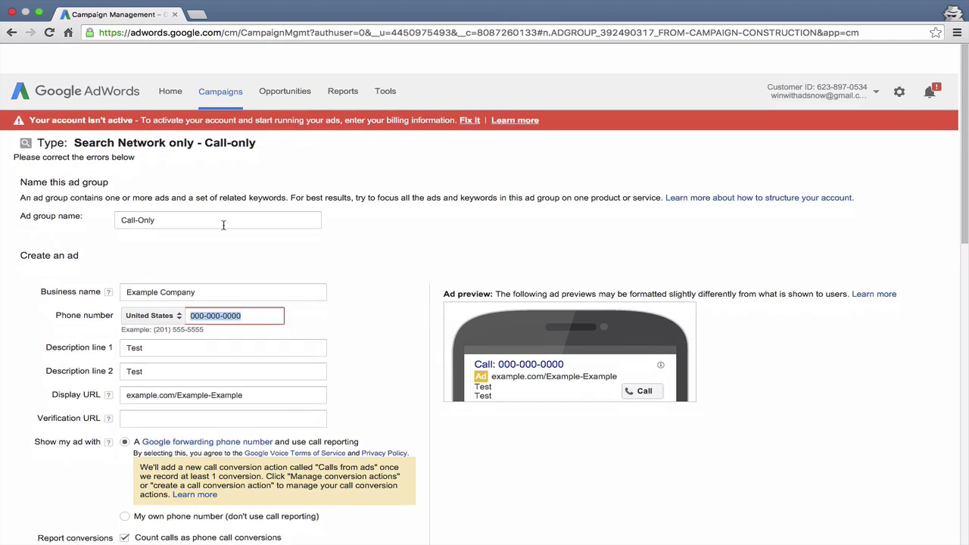